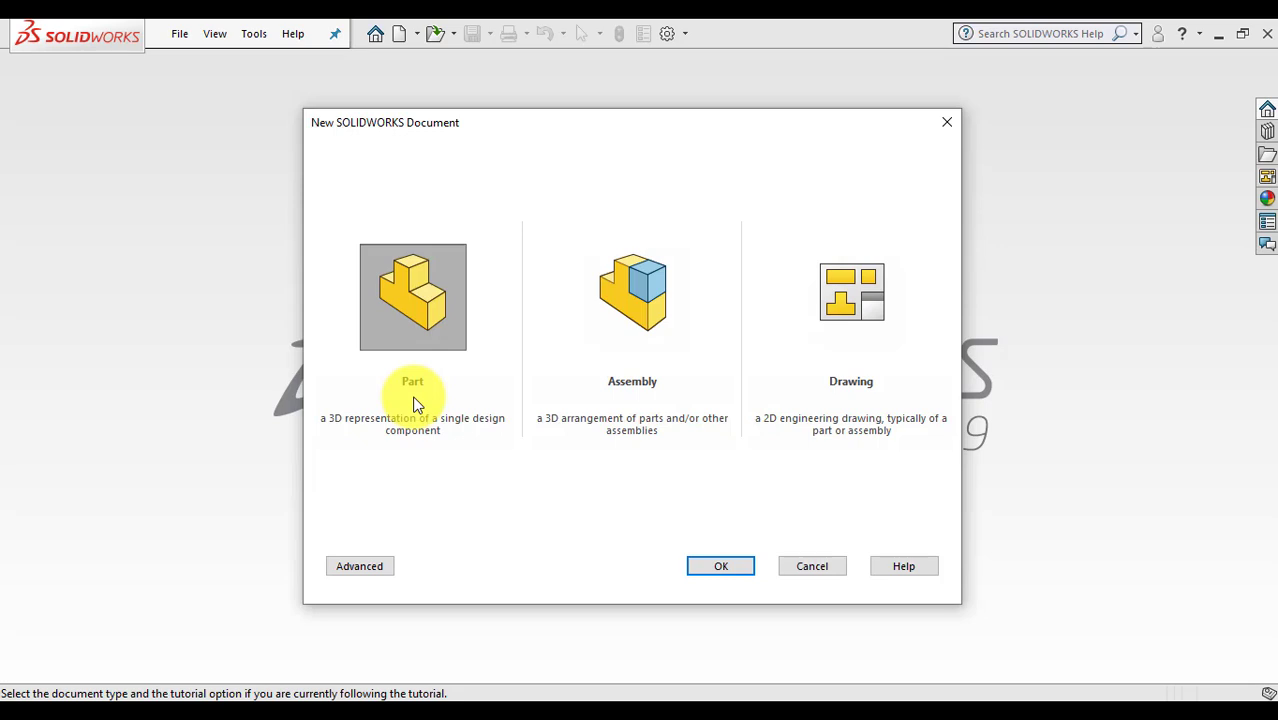
- Create a new part document after looking over the assembly and drawing document types
click(627, 328)
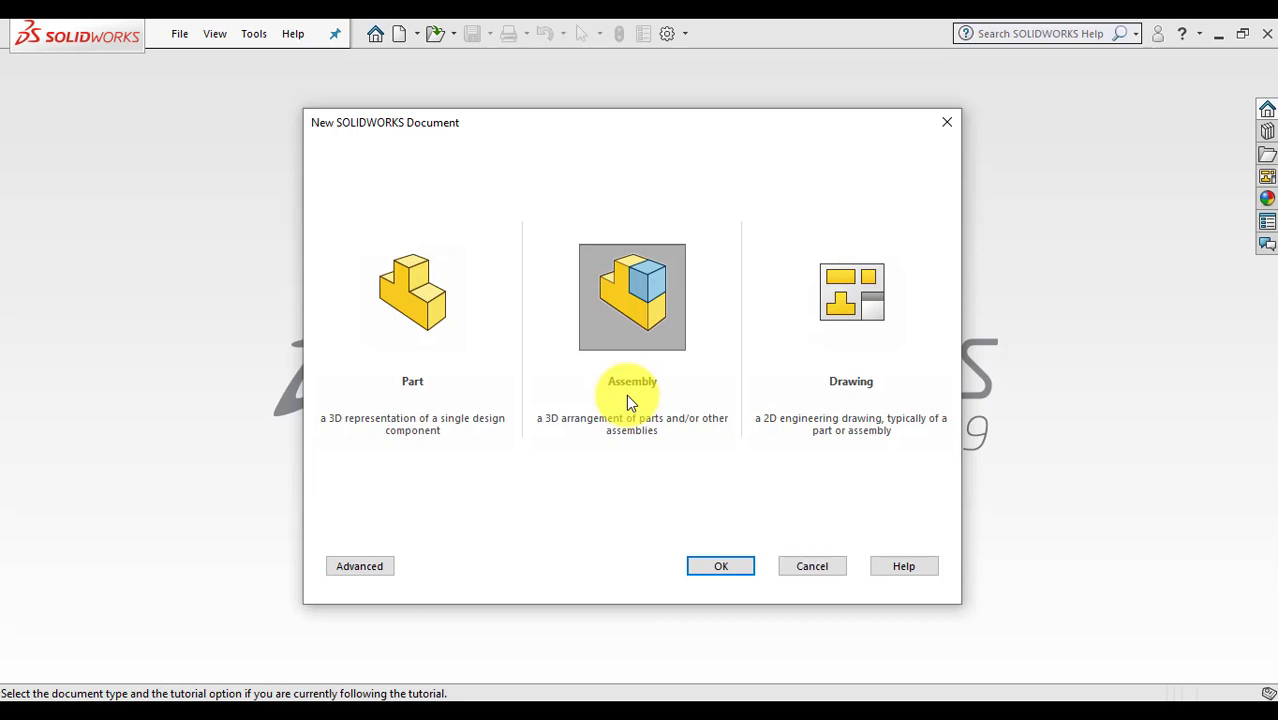
click(862, 312)
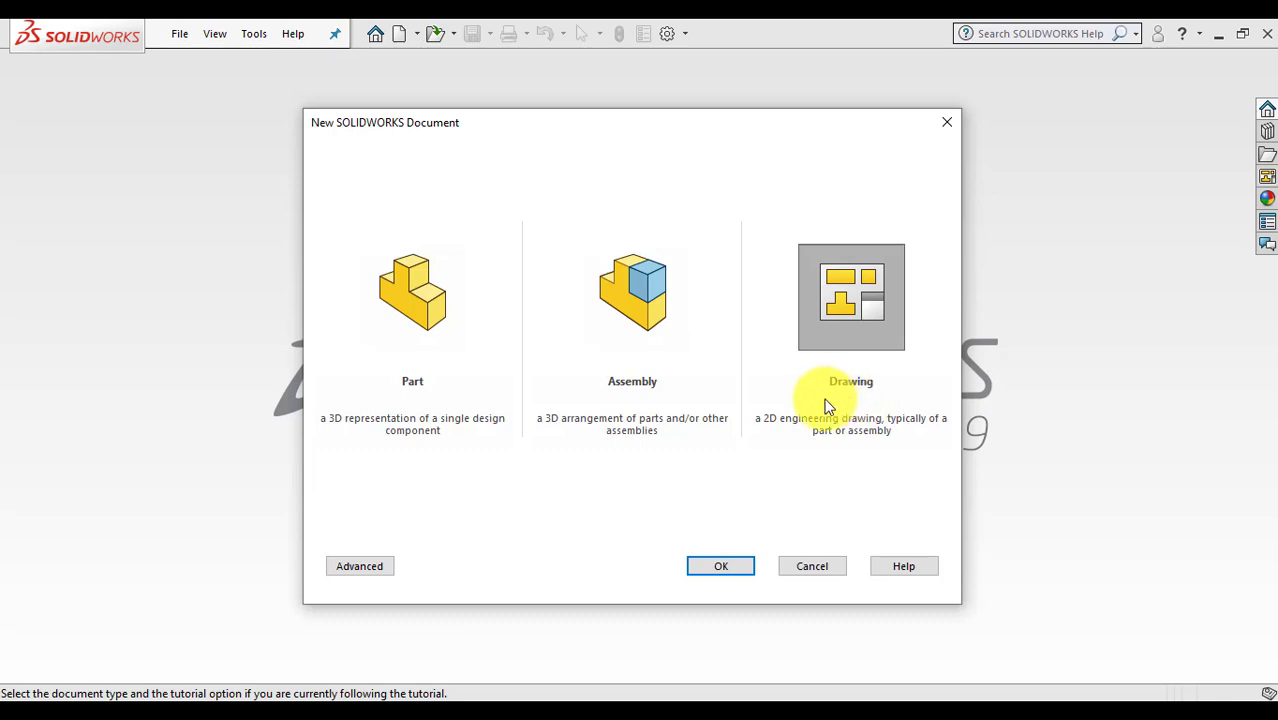
click(407, 333)
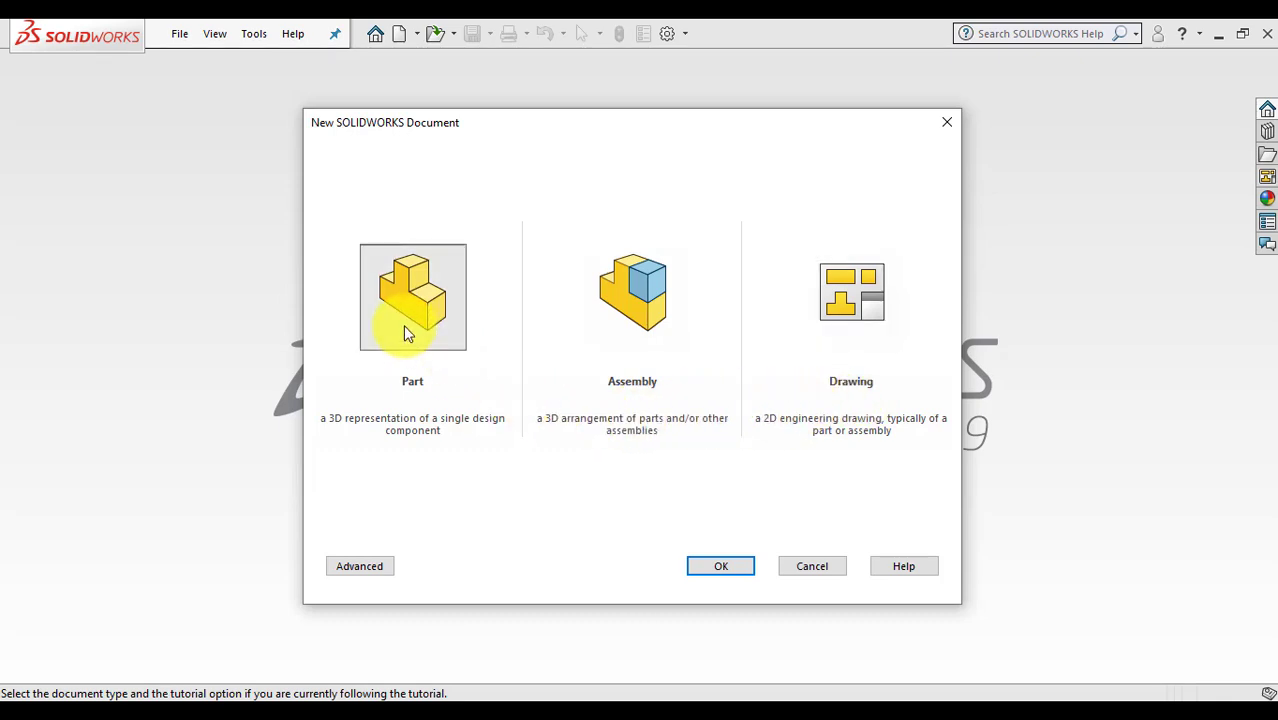
click(719, 570)
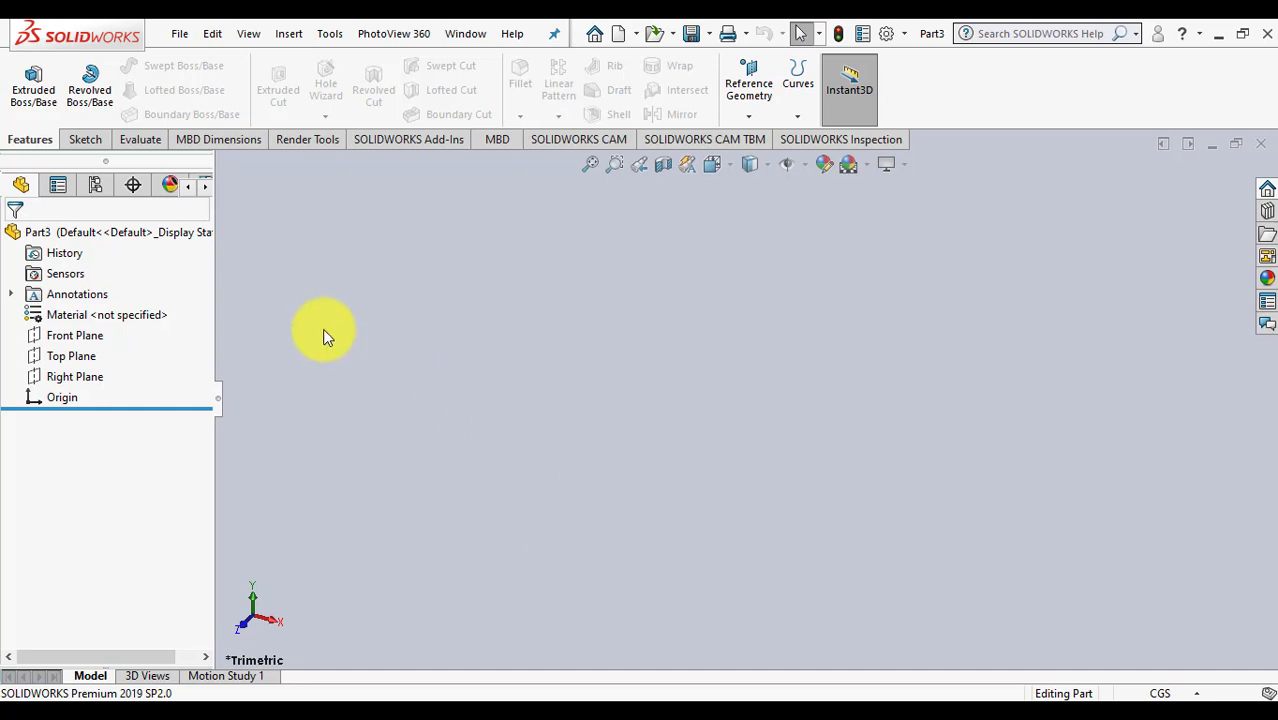
- Look over the empty graphics area and the available feature, sketch and evaluation commands
drag(241, 162, 1262, 666)
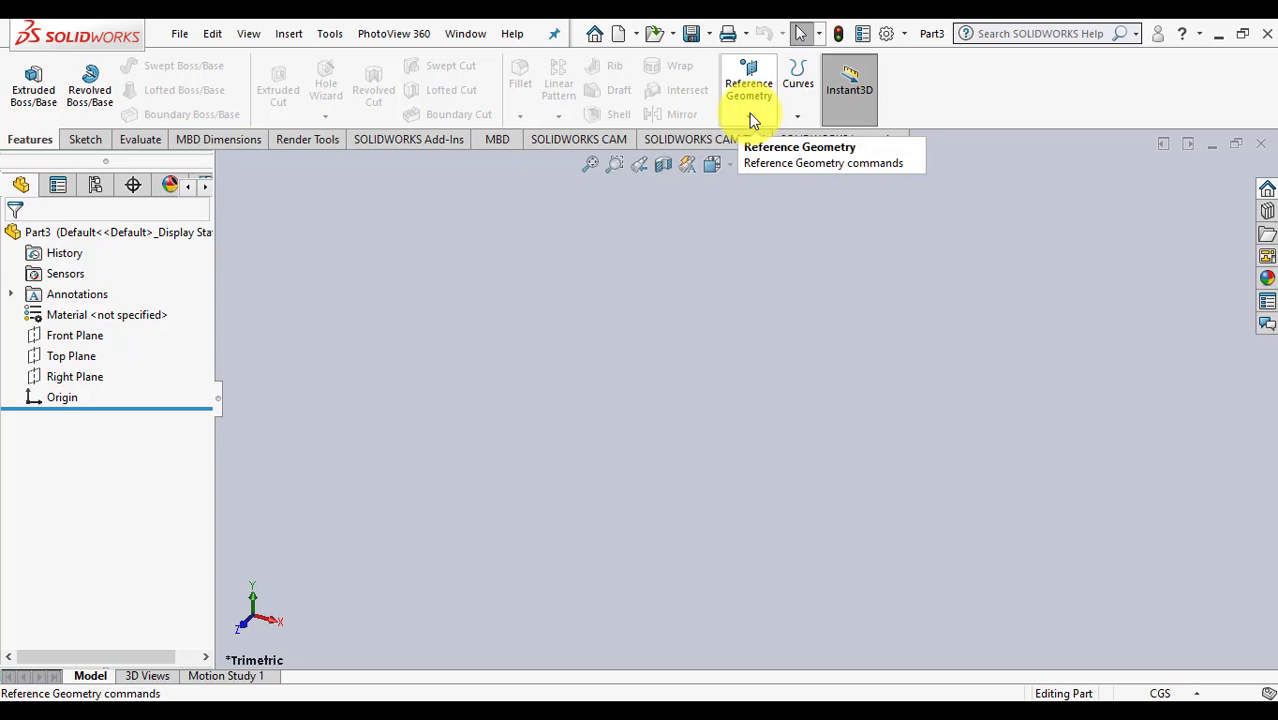
click(84, 139)
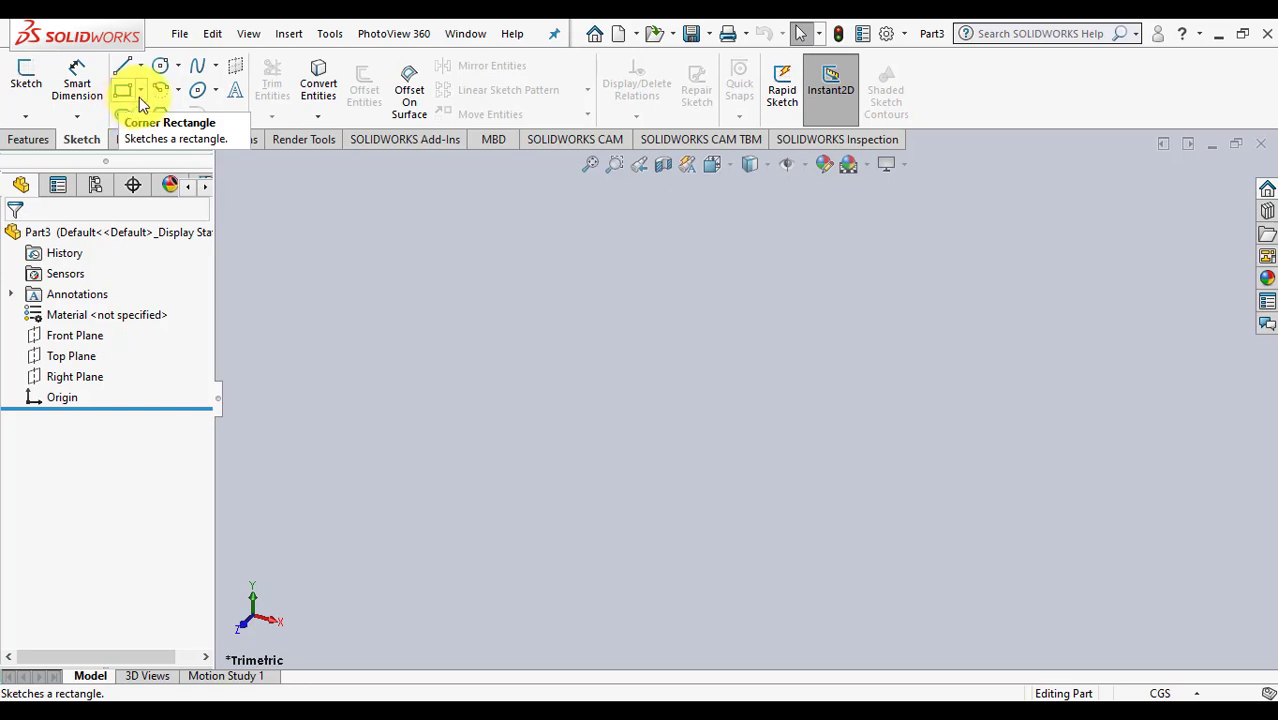
click(140, 99)
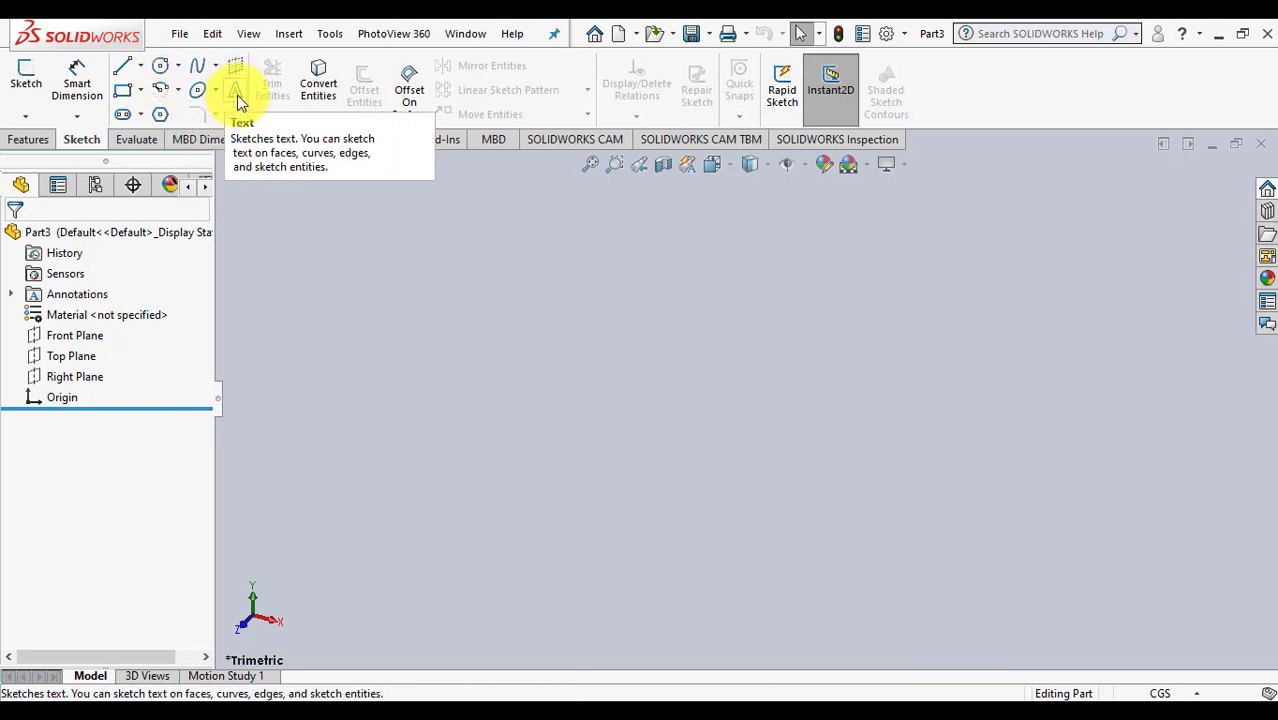
click(136, 140)
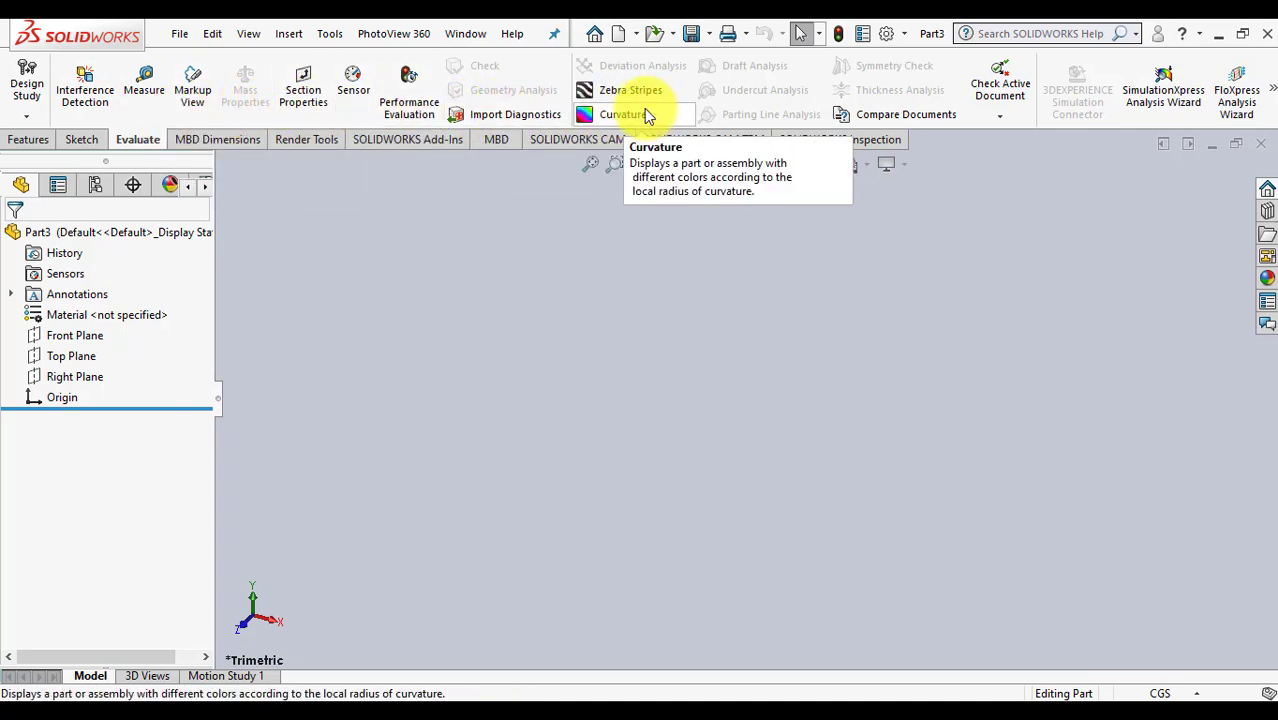
- Unload the PhotoView 360 add-in
click(373, 145)
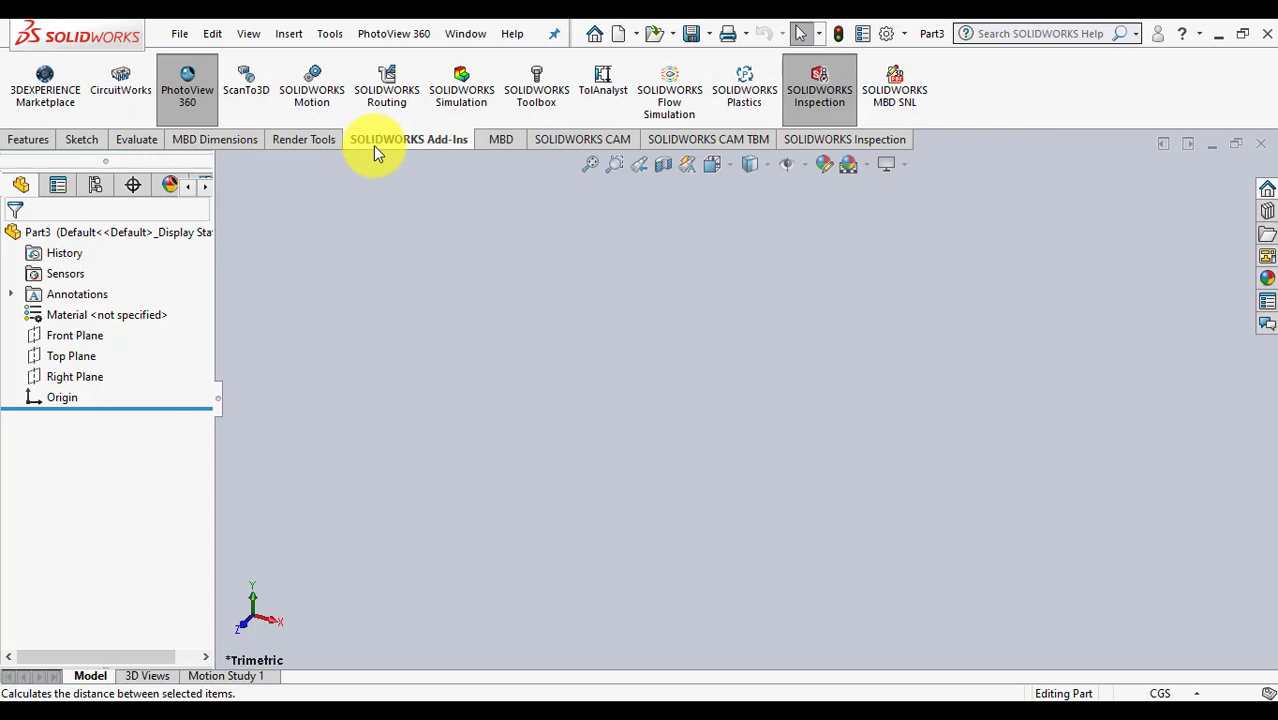
click(172, 108)
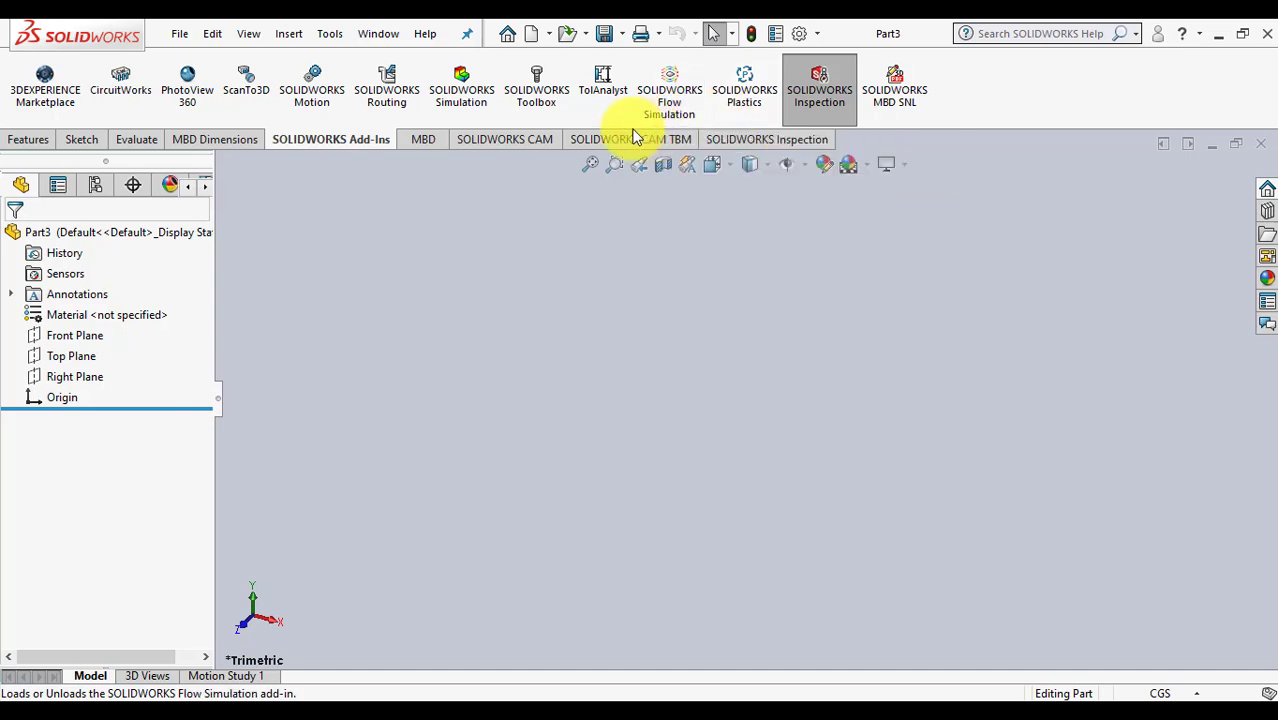
- Review the SOLIDWORKS CAM, feature and sketch command sets, ending on the feature commands
click(474, 142)
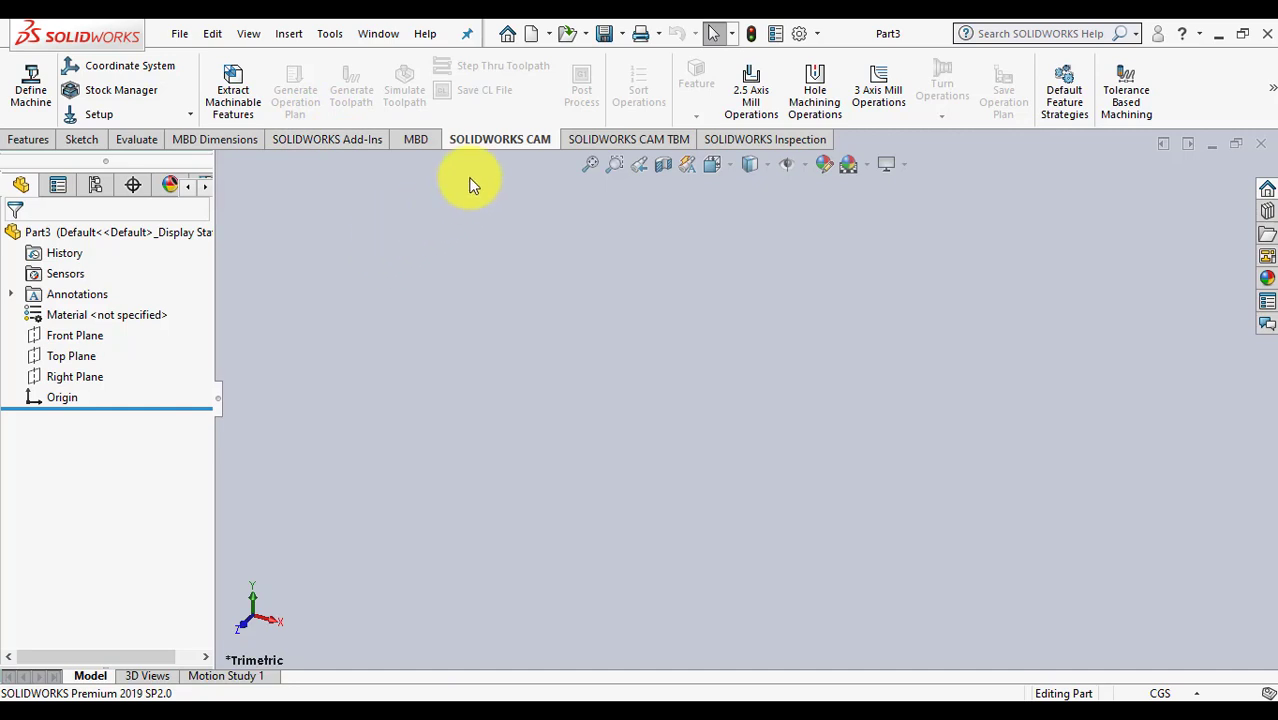
click(30, 140)
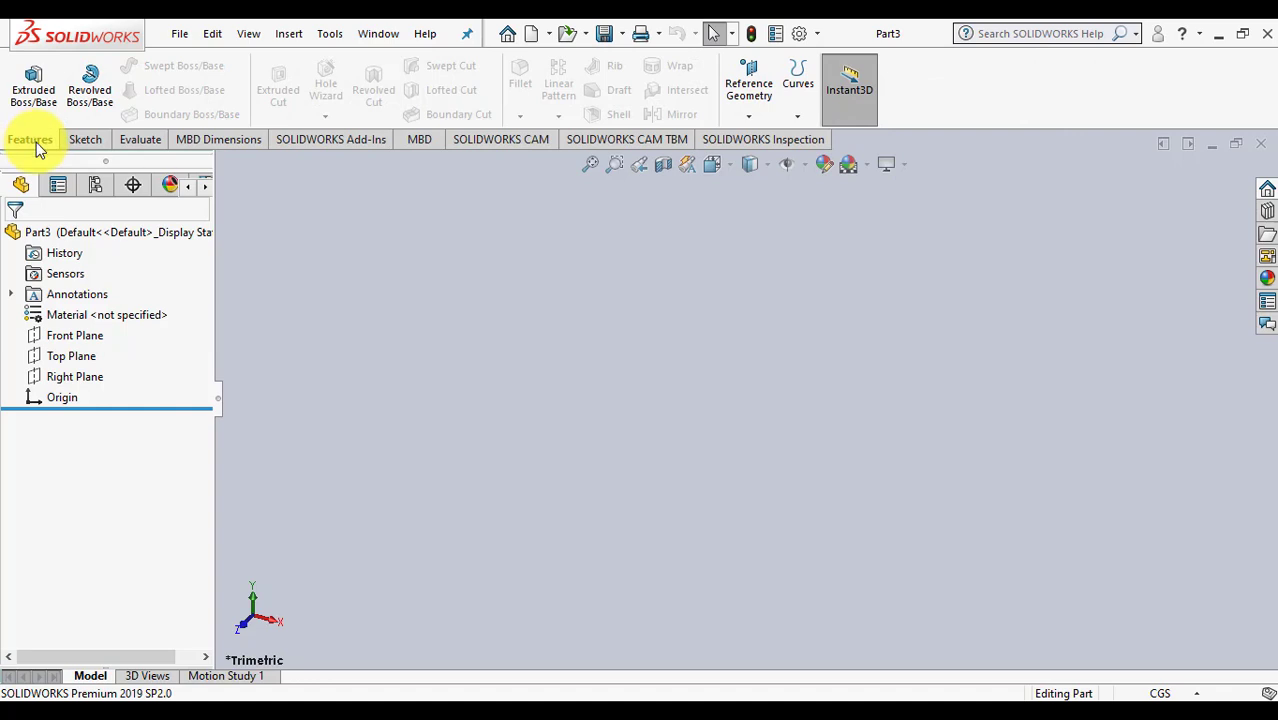
click(80, 140)
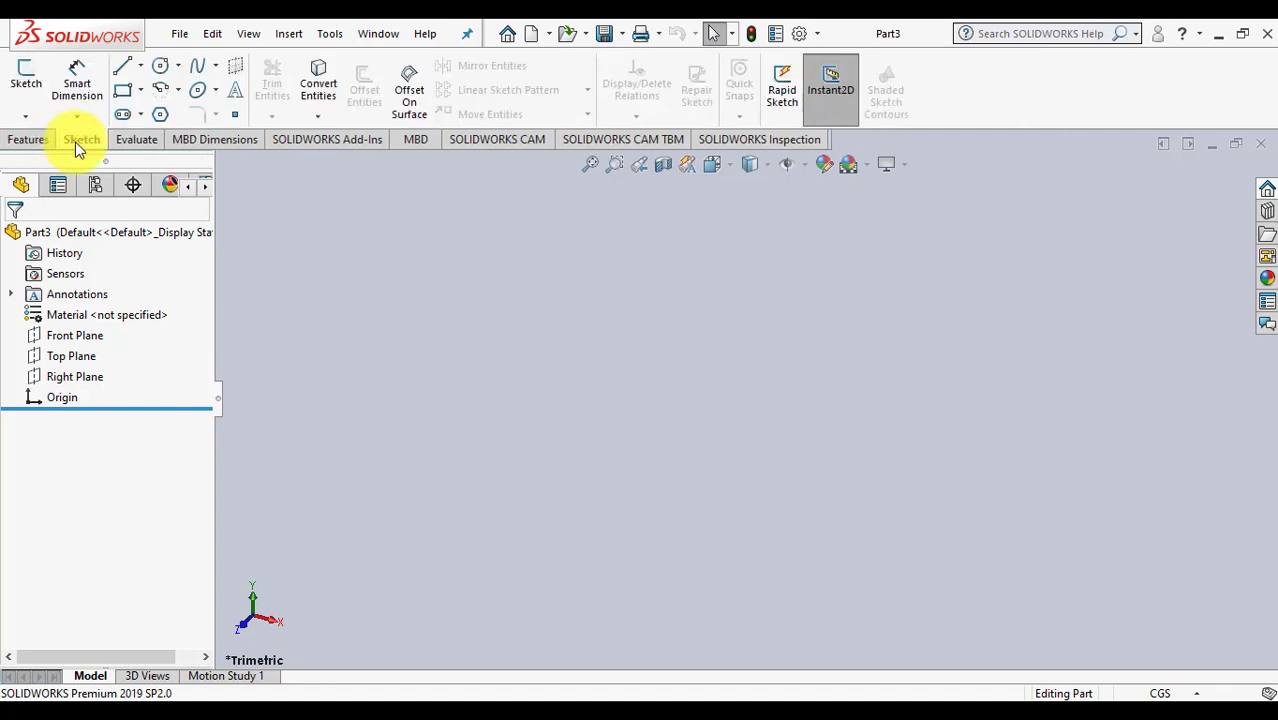
click(25, 145)
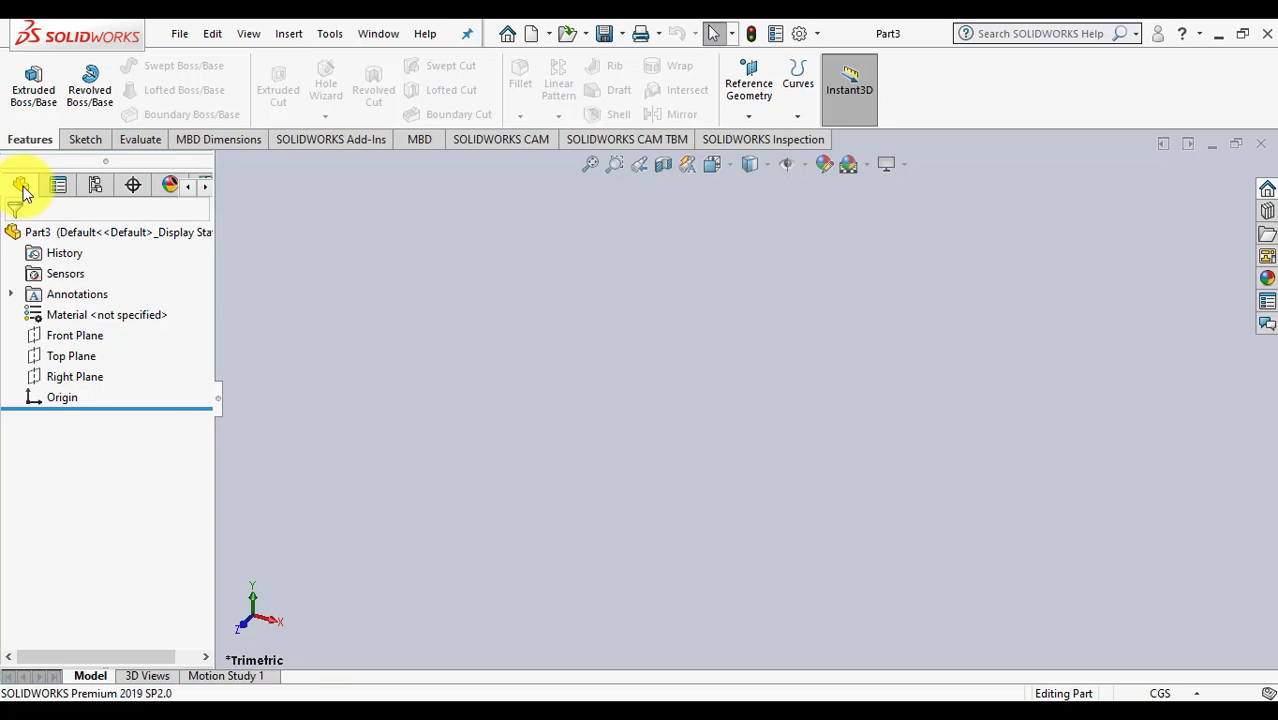
- Inspect the part's History, Sensors and Material entries in the feature tree and expand Annotations
click(55, 260)
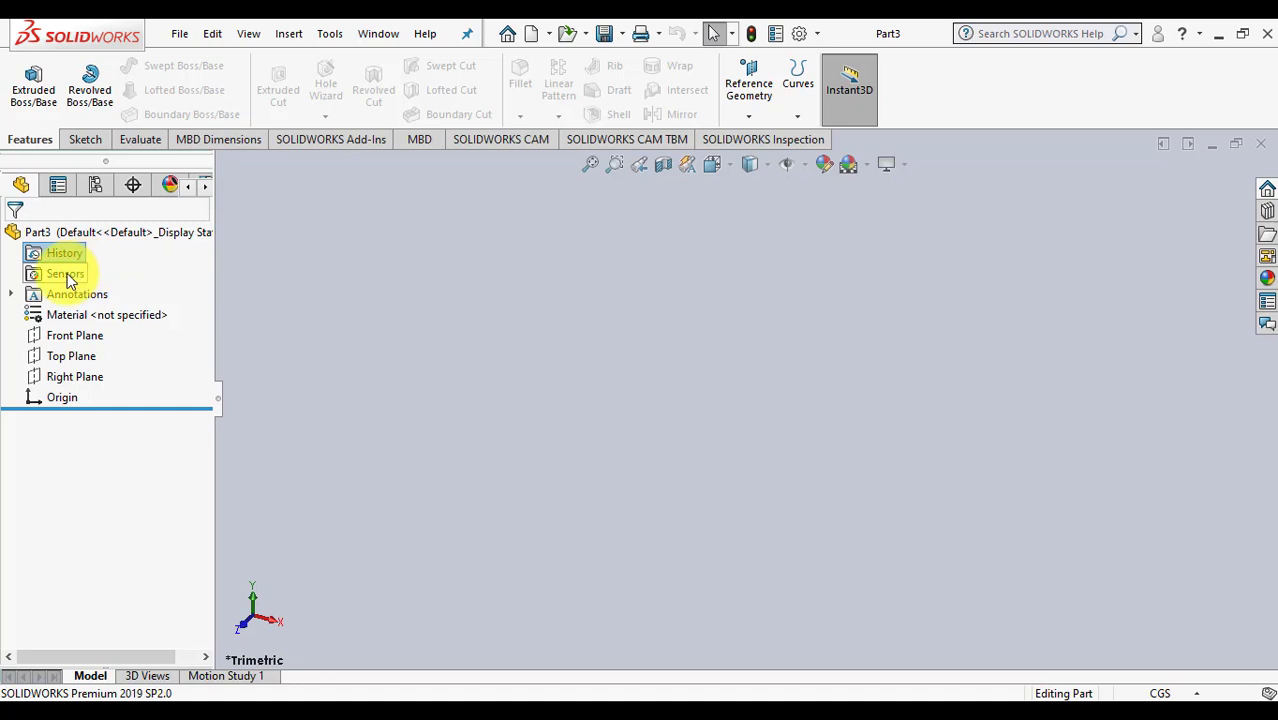
click(68, 275)
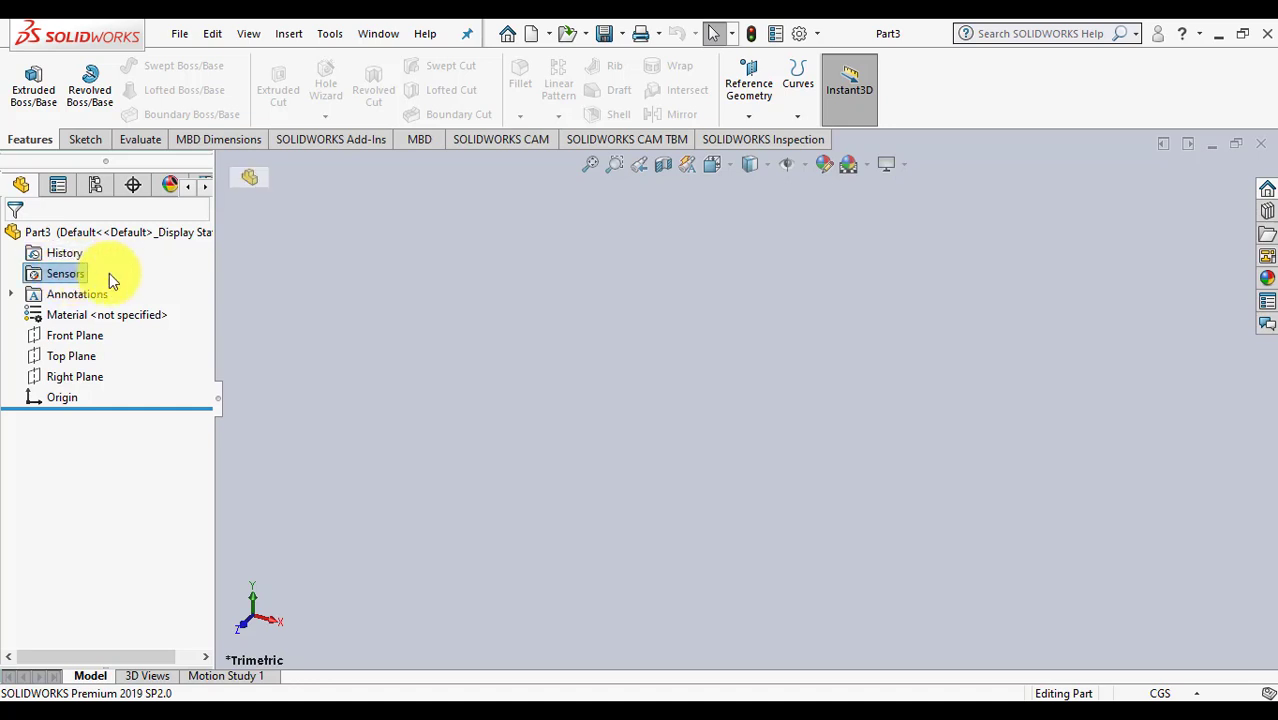
click(12, 294)
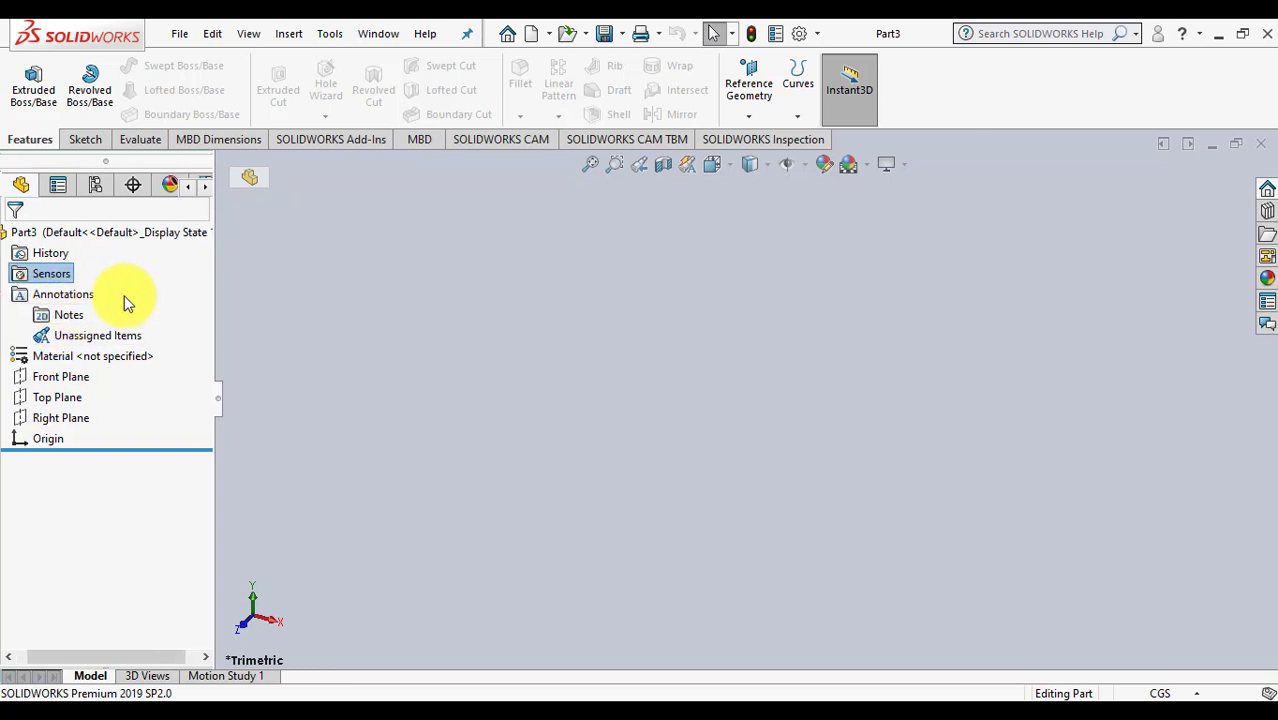
click(87, 362)
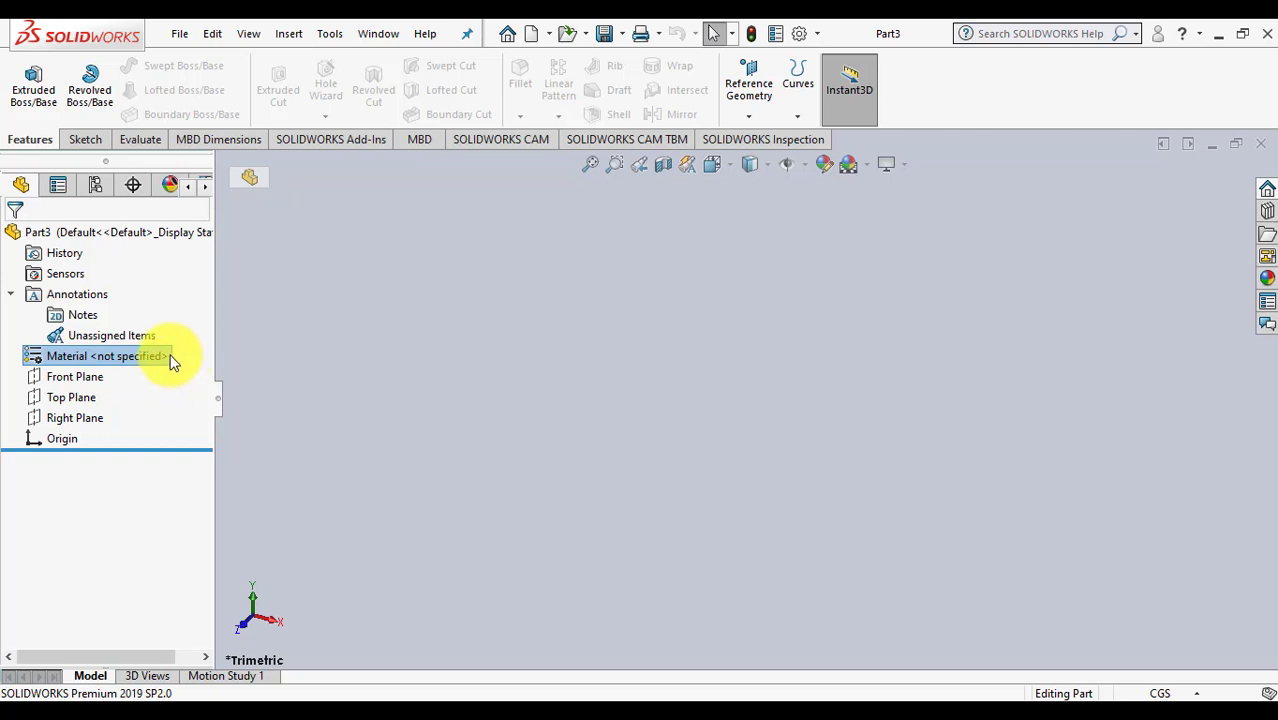
- Show the Top, Front and Right planes in the graphics area
click(86, 385)
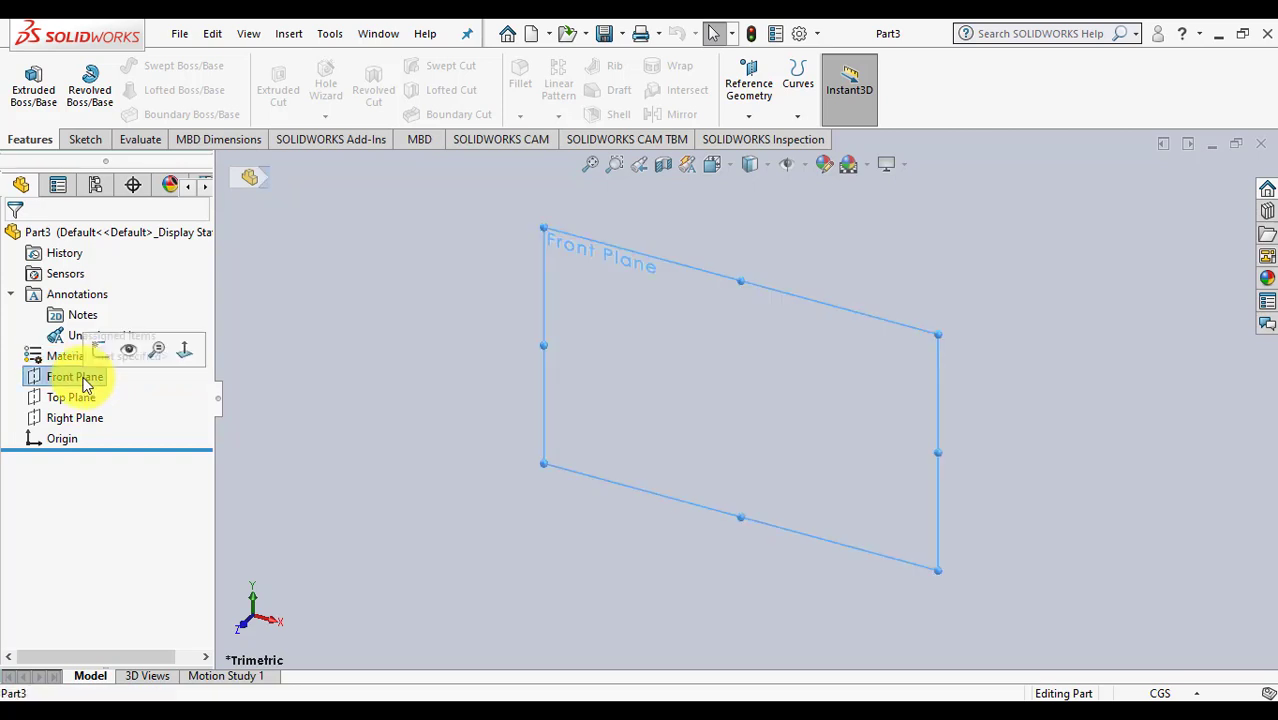
click(80, 398)
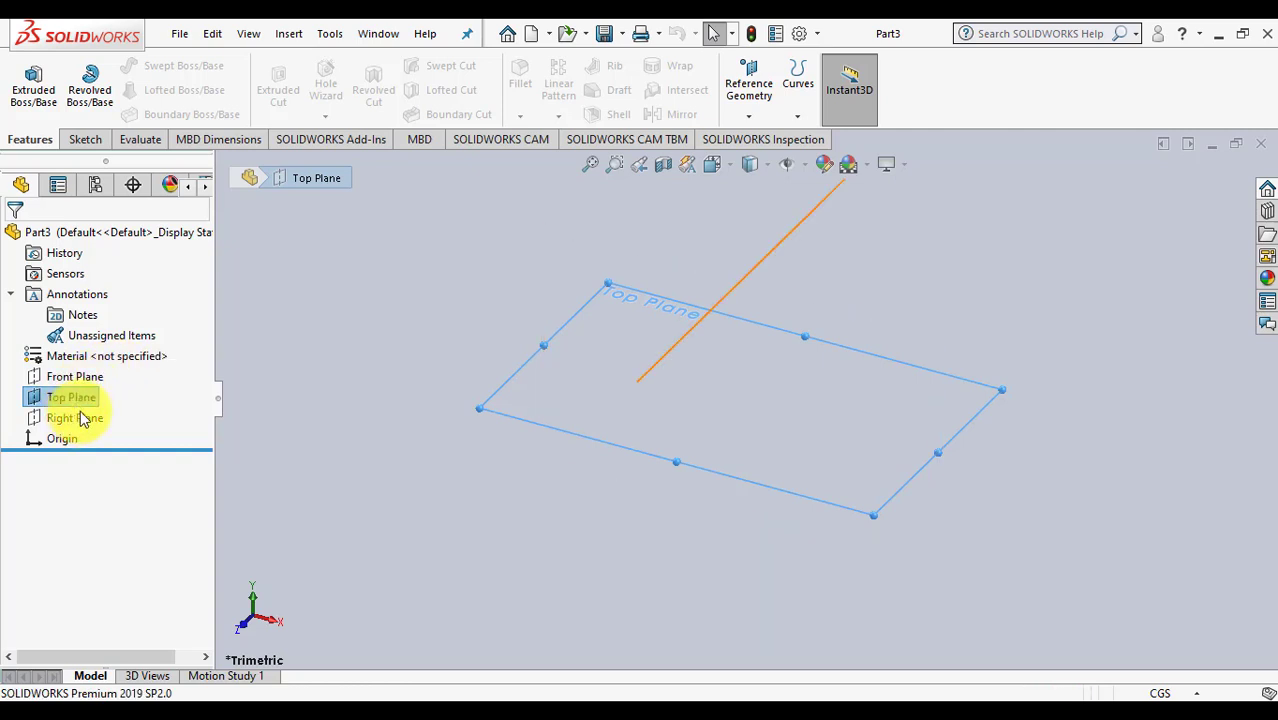
click(84, 418)
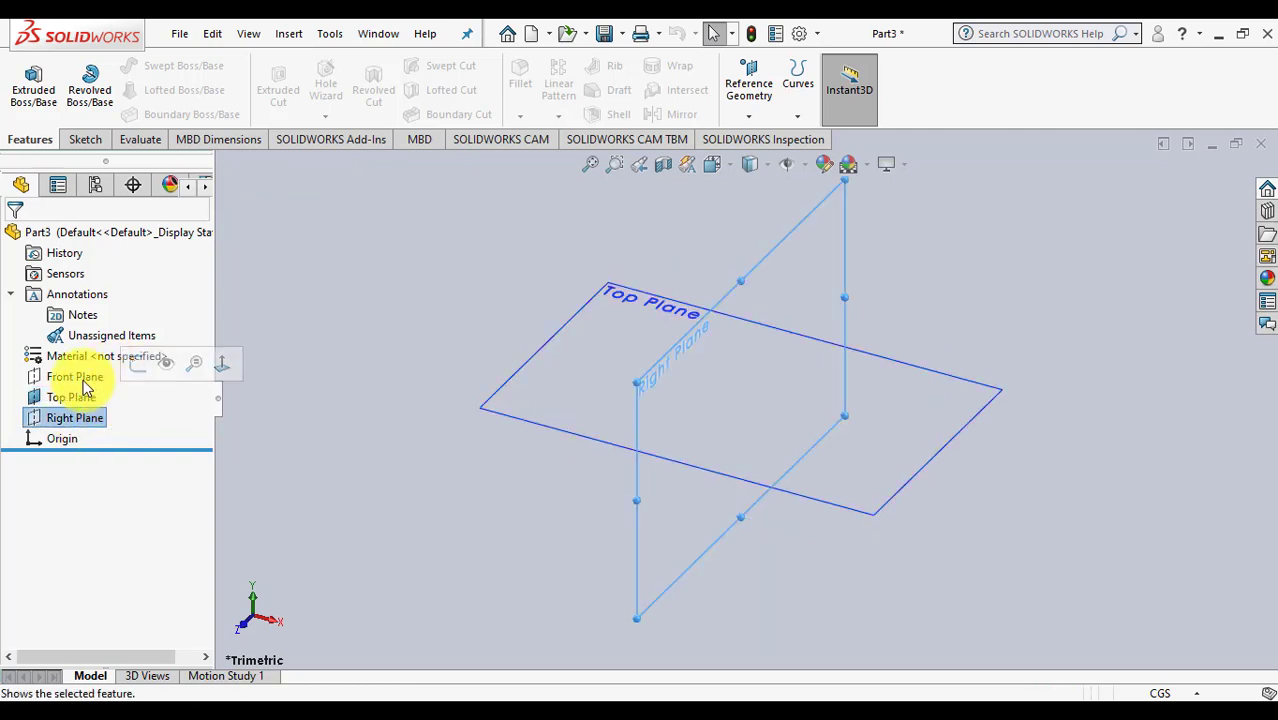
click(81, 378)
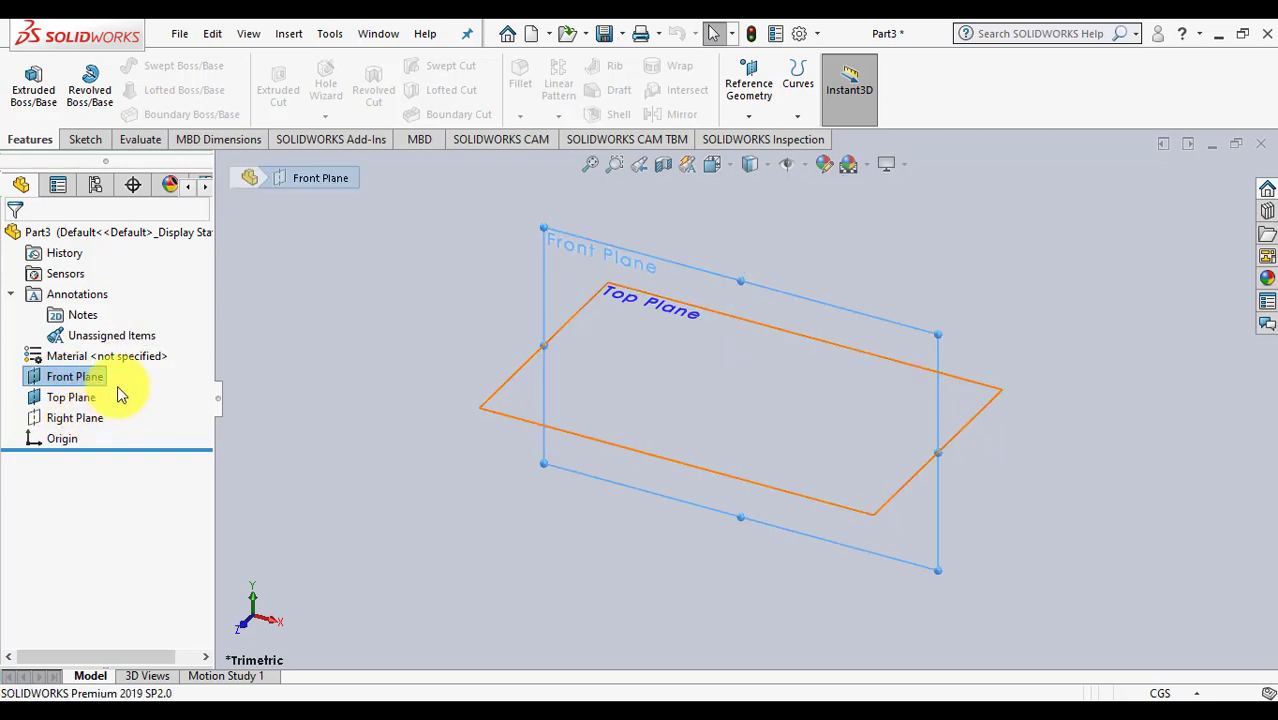
click(84, 418)
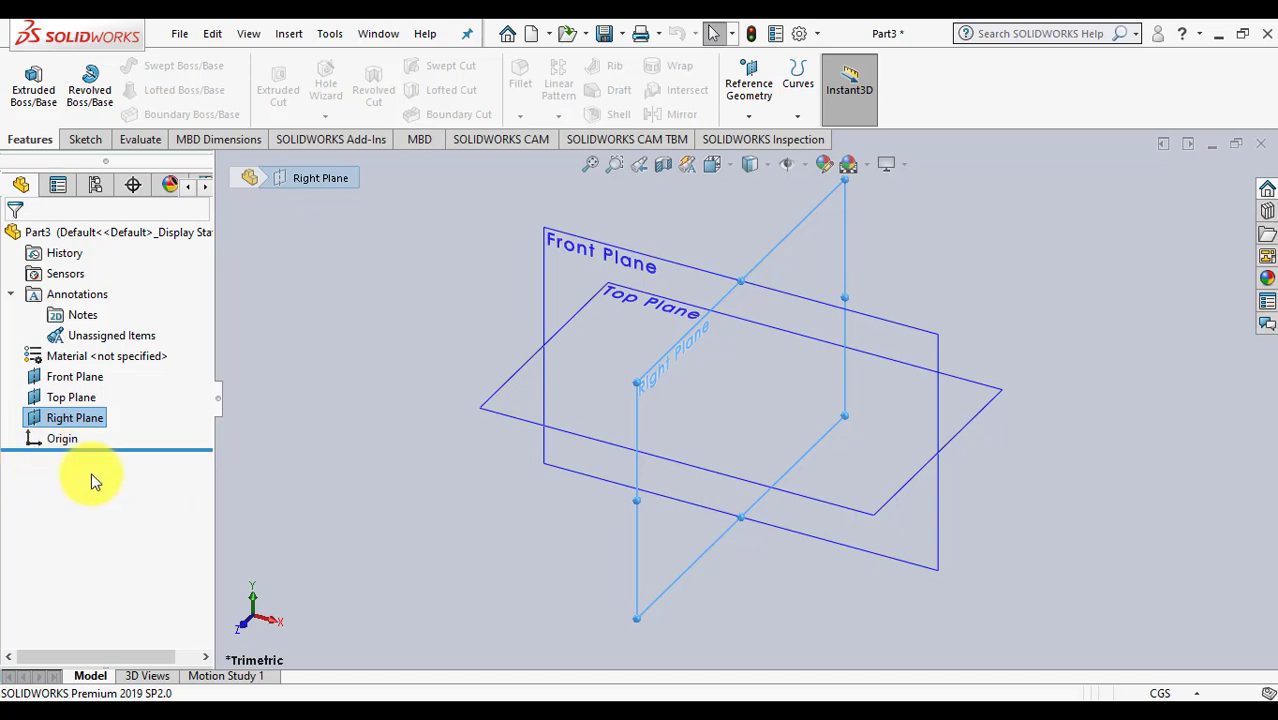
- Examine the part's properties and appearances, review the sketch and feature commands, and return to the feature tree
click(57, 187)
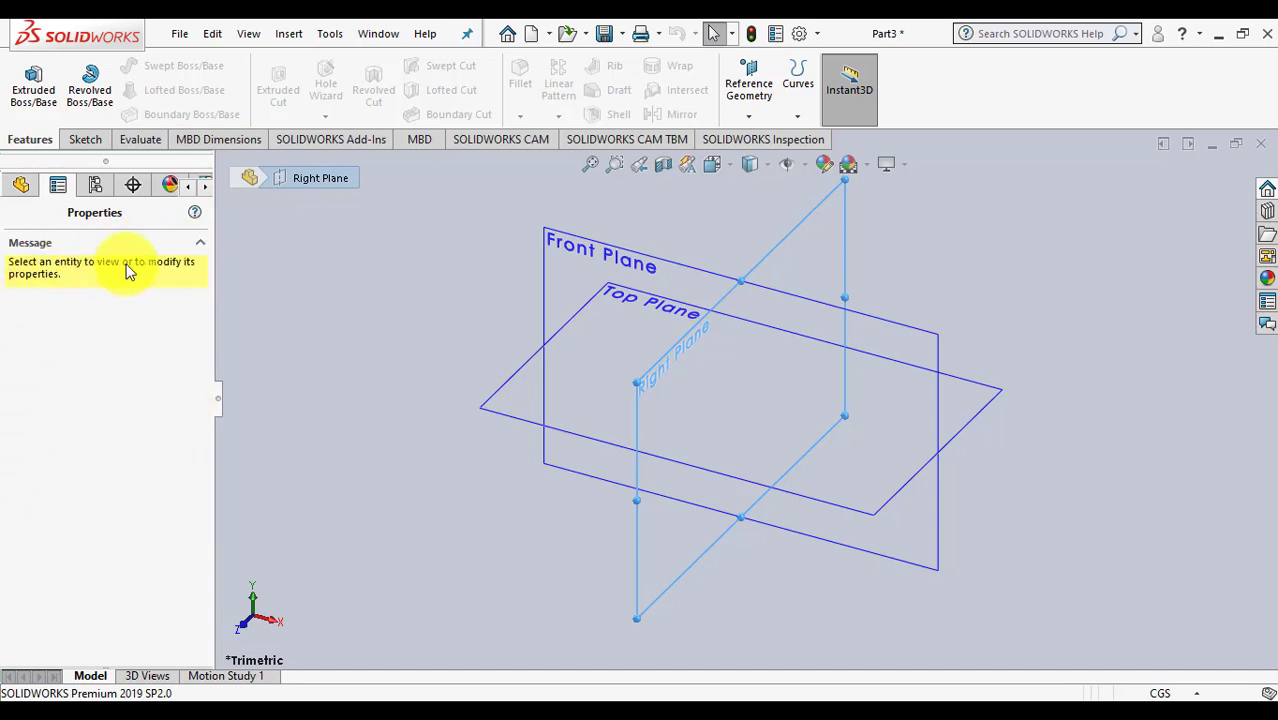
click(163, 192)
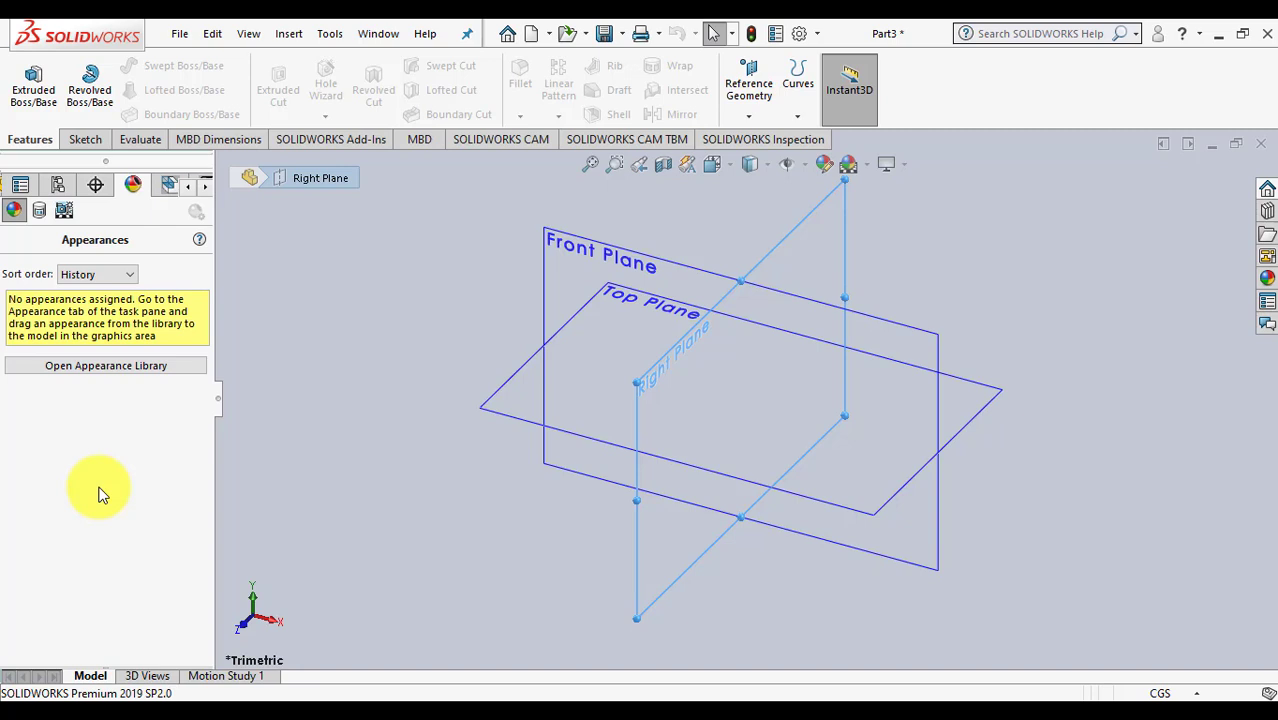
click(20, 184)
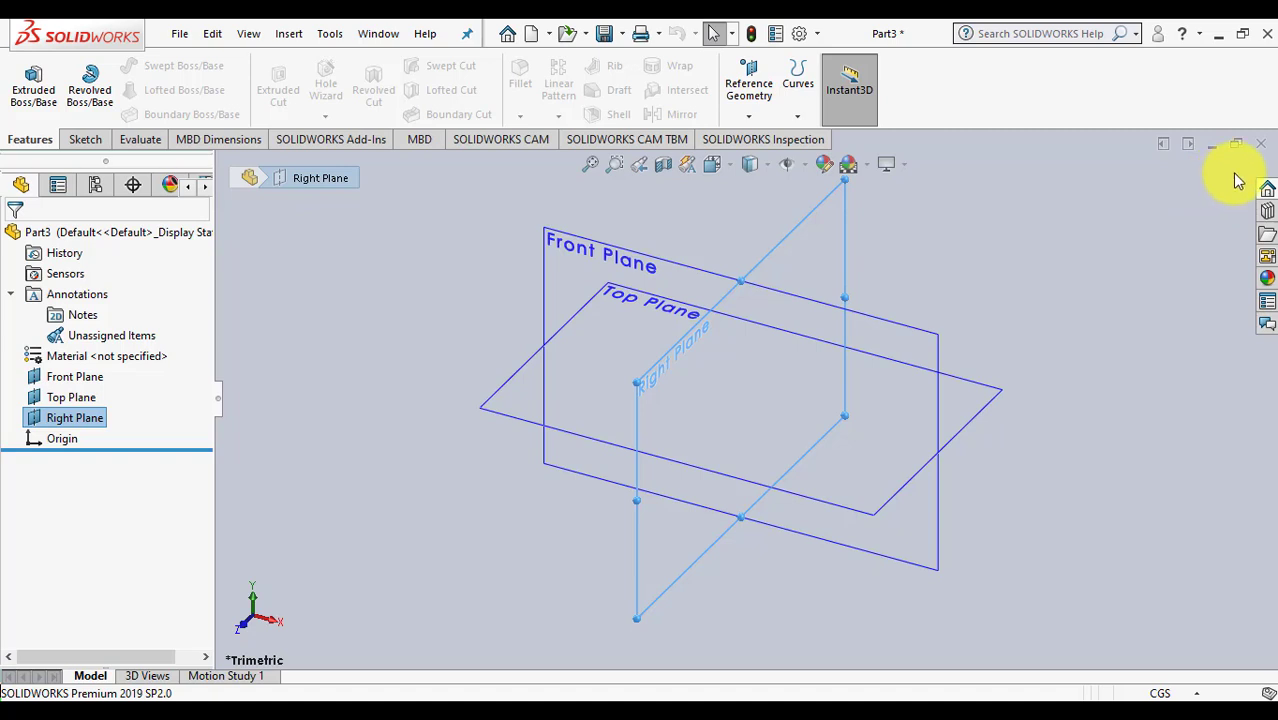
drag(1240, 166, 222, 652)
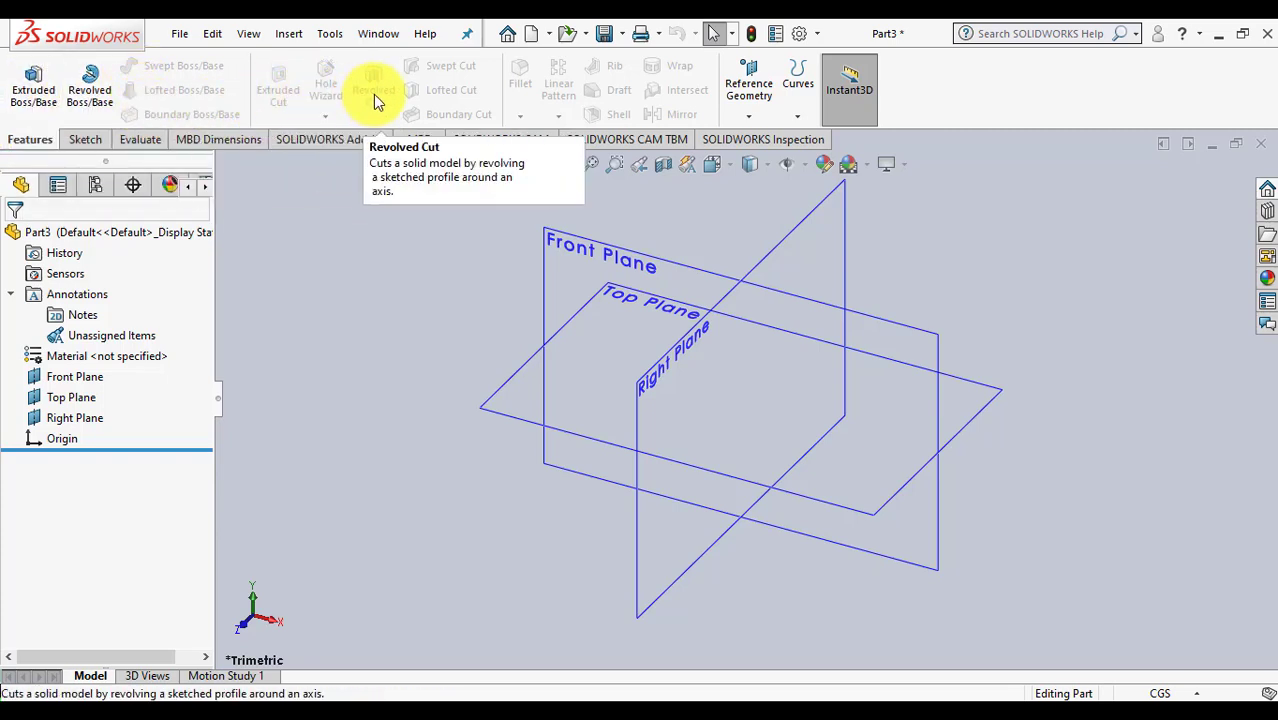
click(80, 141)
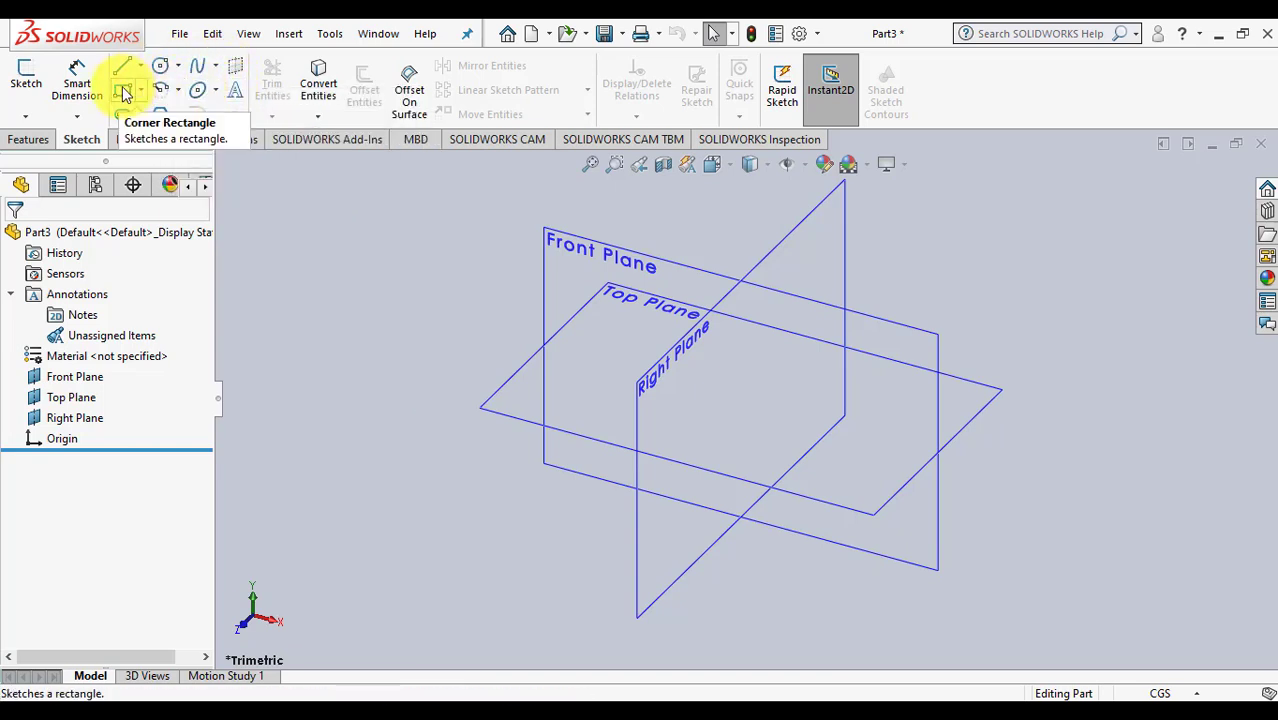
click(30, 139)
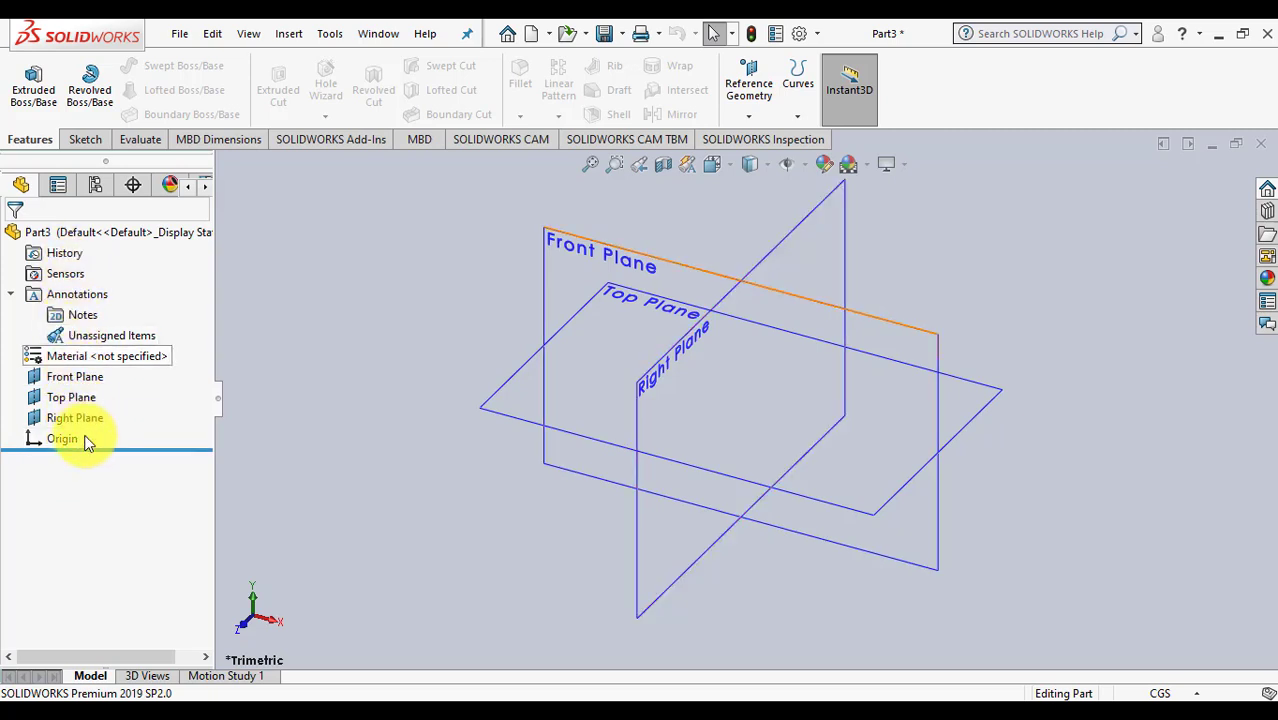
click(57, 186)
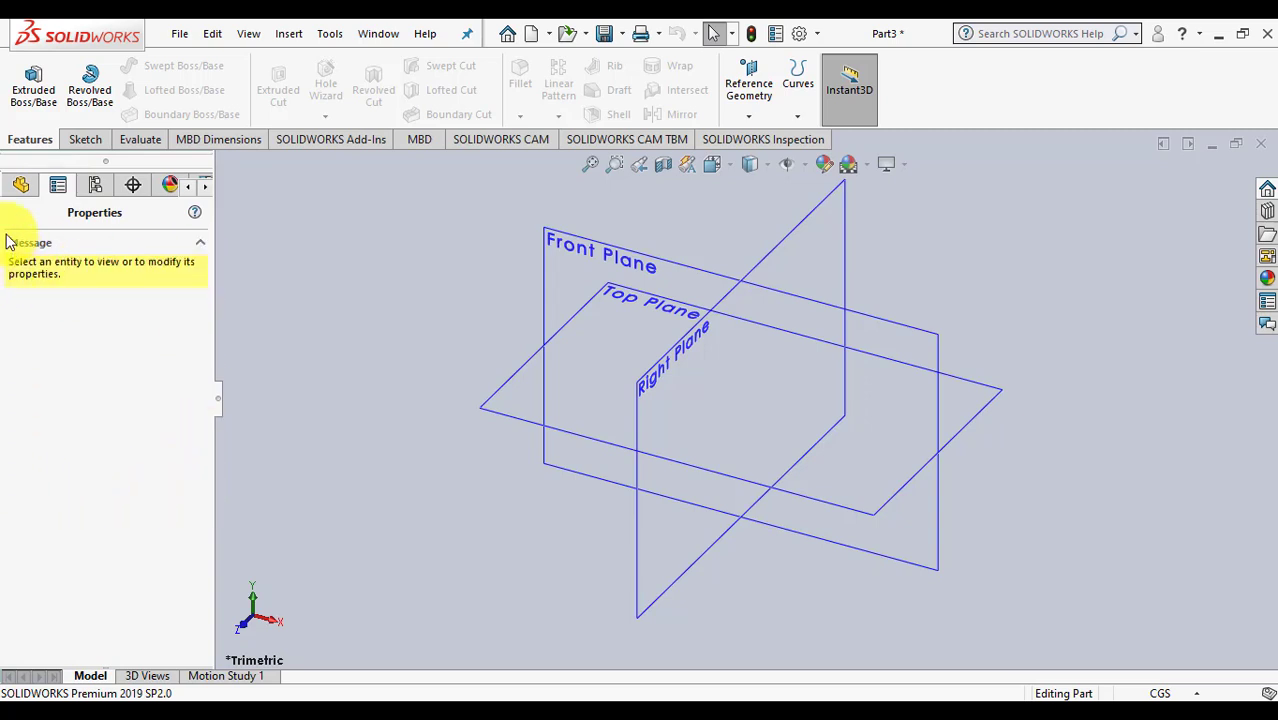
click(16, 192)
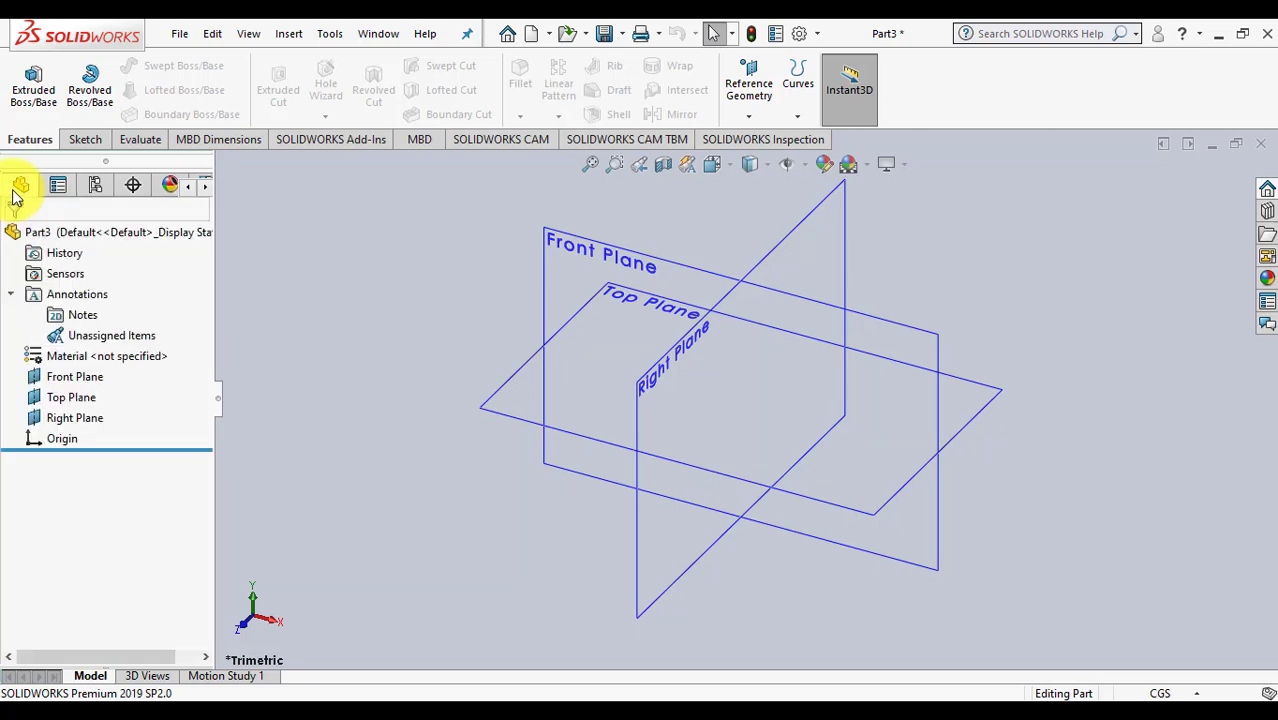